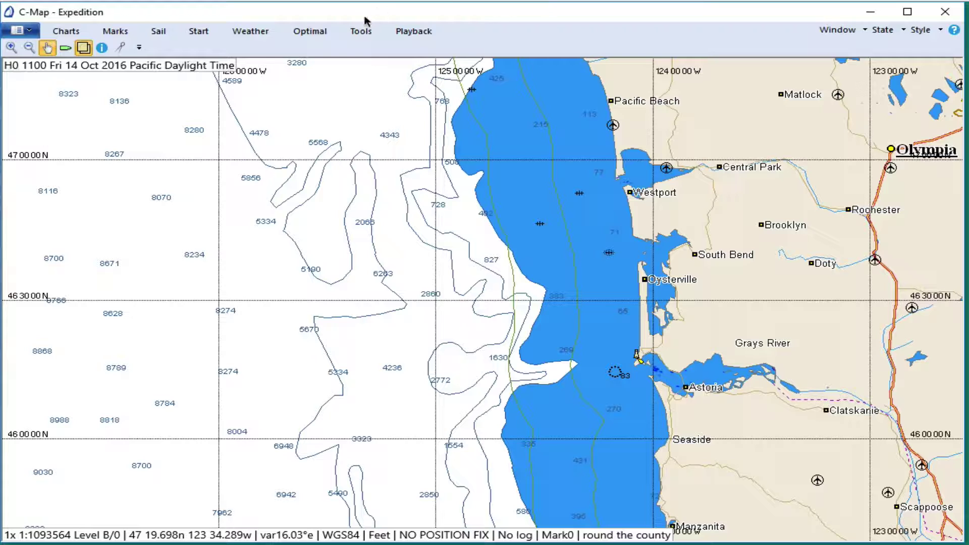
Open the instrument setting for the number of network connections and confirm it at 3
left_click(25, 29)
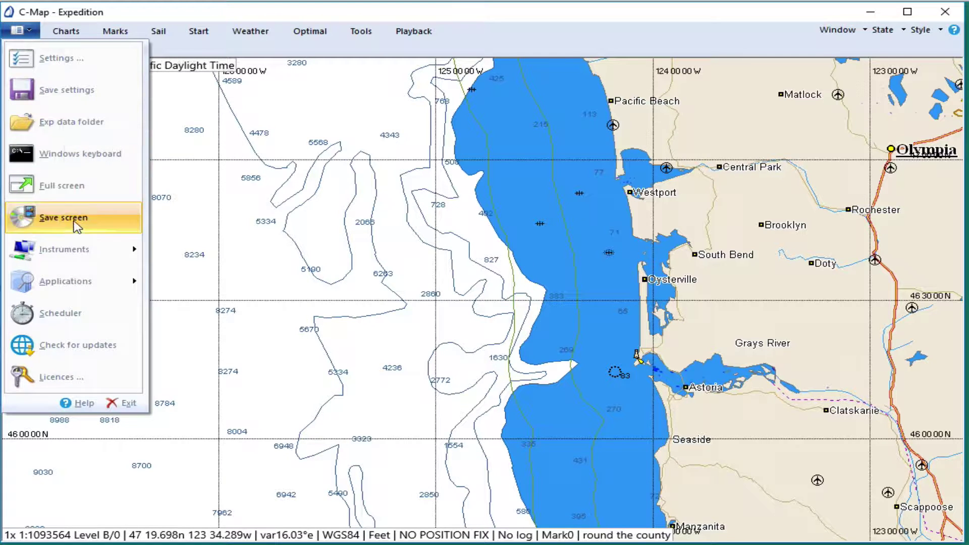
mouse_move(80, 252)
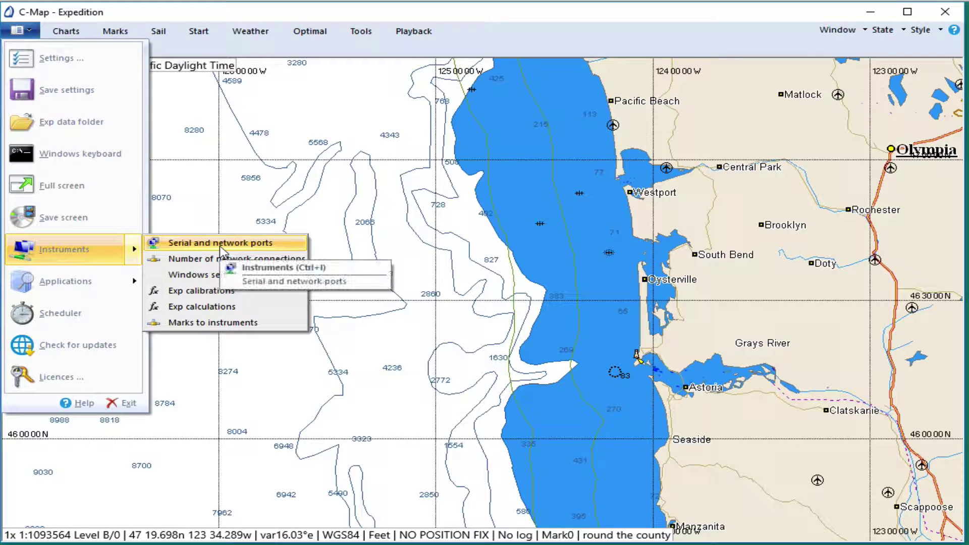
left_click(191, 259)
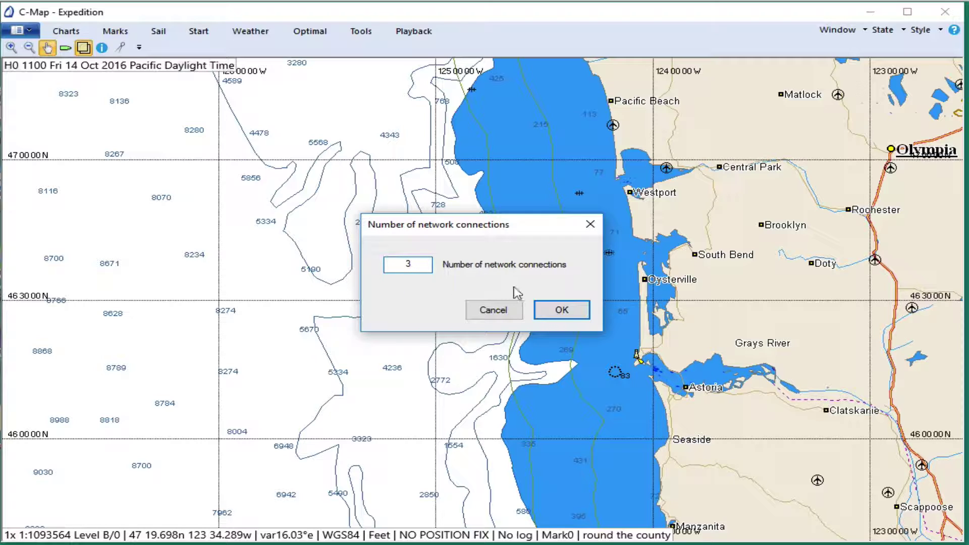
left_click_drag(532, 228, 471, 167)
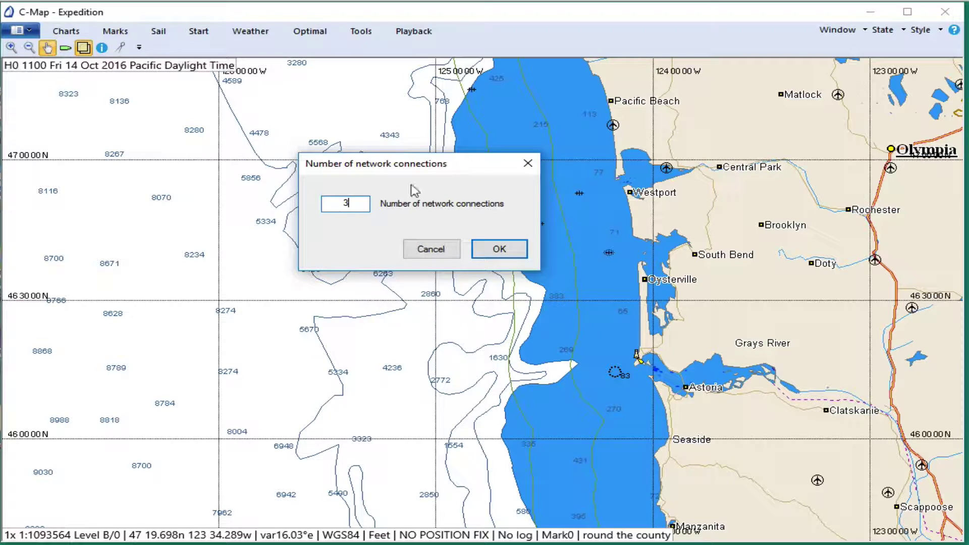
left_click(495, 248)
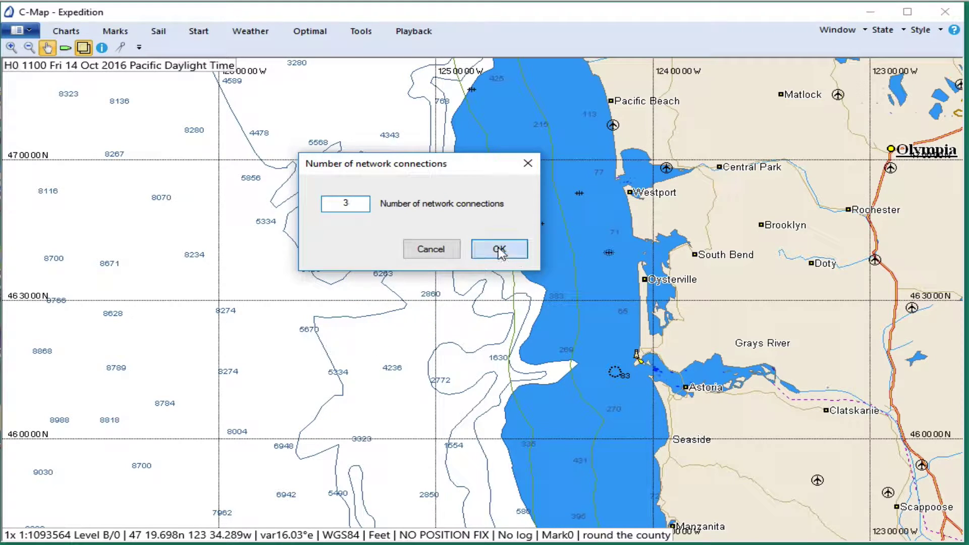
Open the serial and network port settings, review the Network 1 and Network 2 connections, and select Network 0
left_click(19, 31)
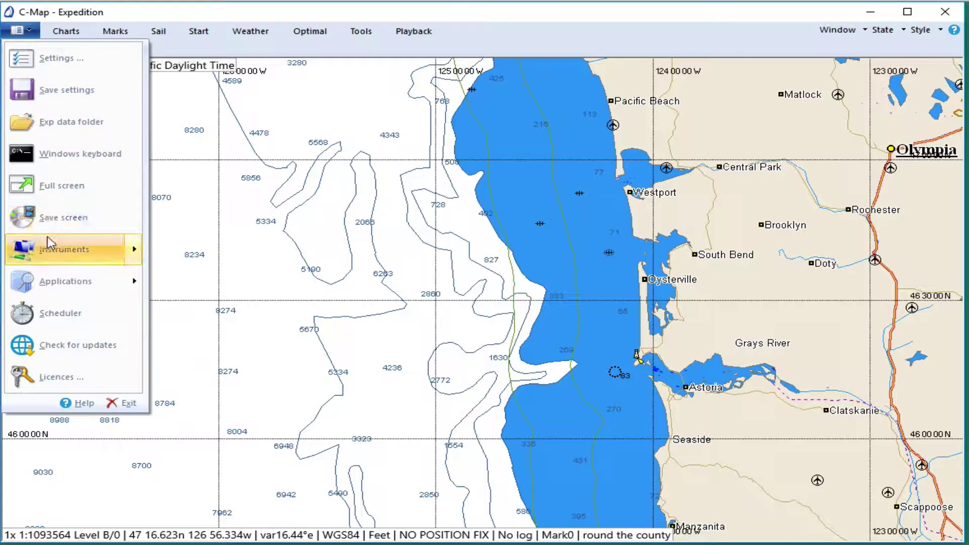
mouse_move(103, 254)
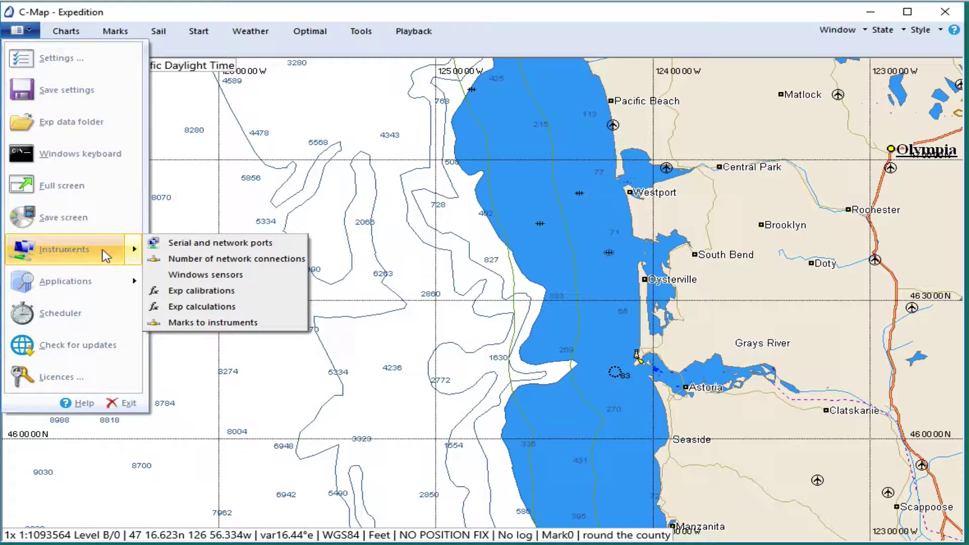
left_click(216, 244)
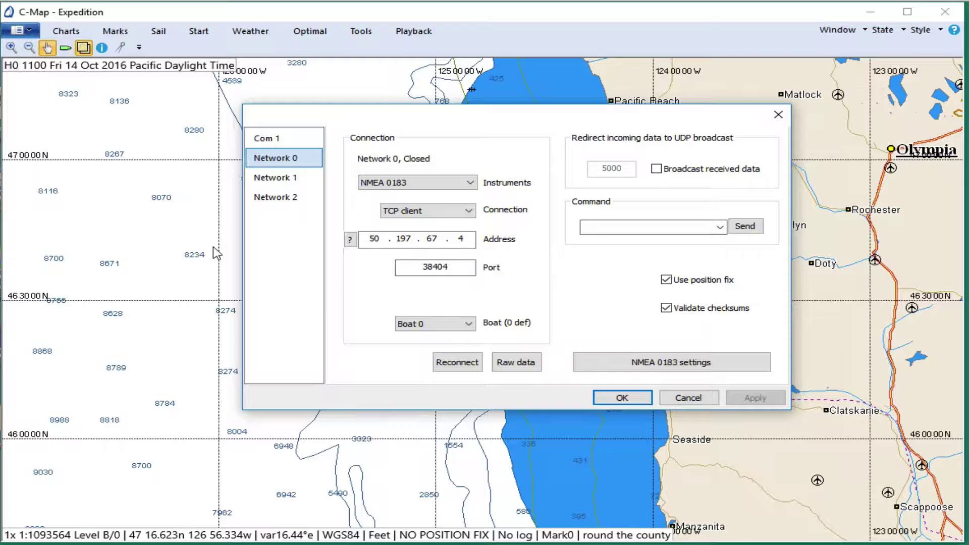
left_click(275, 178)
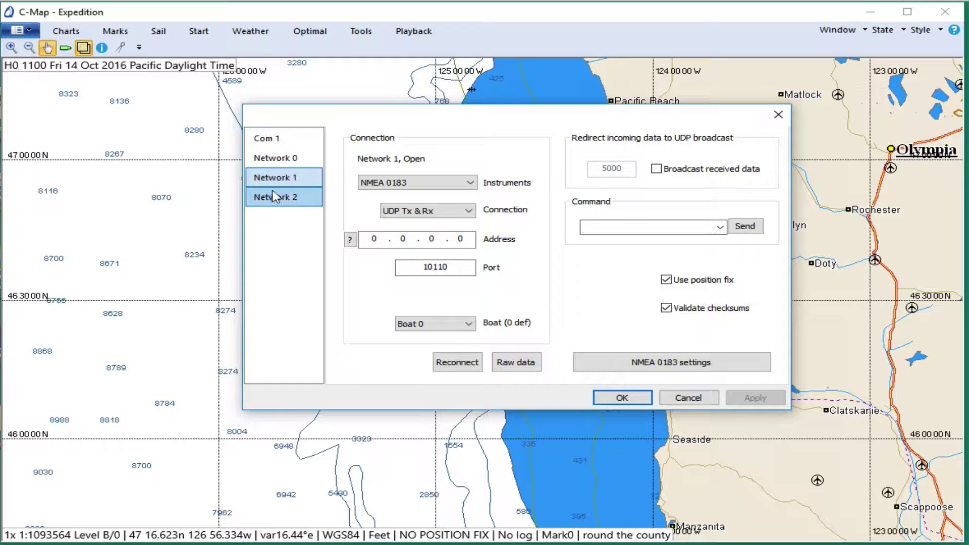
left_click(276, 197)
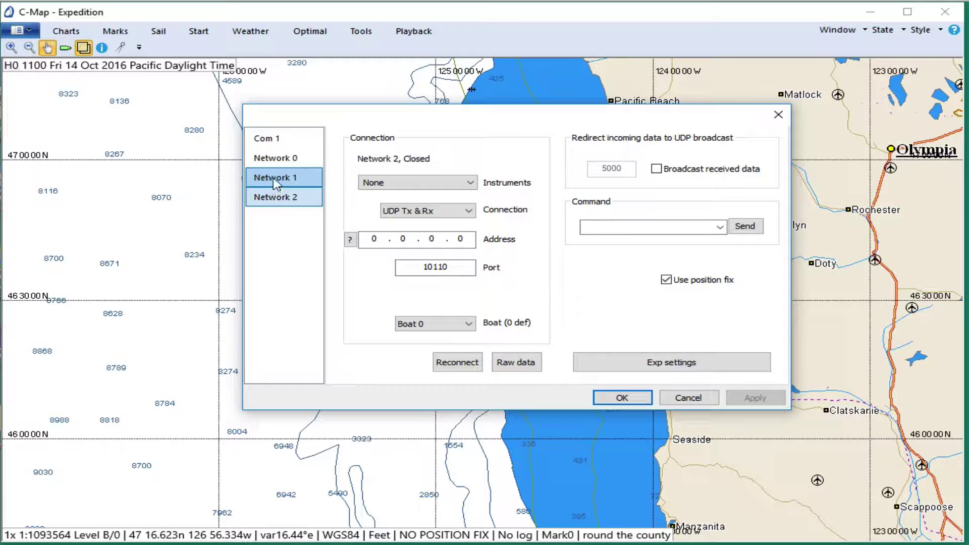
left_click(276, 178)
left_click(274, 161)
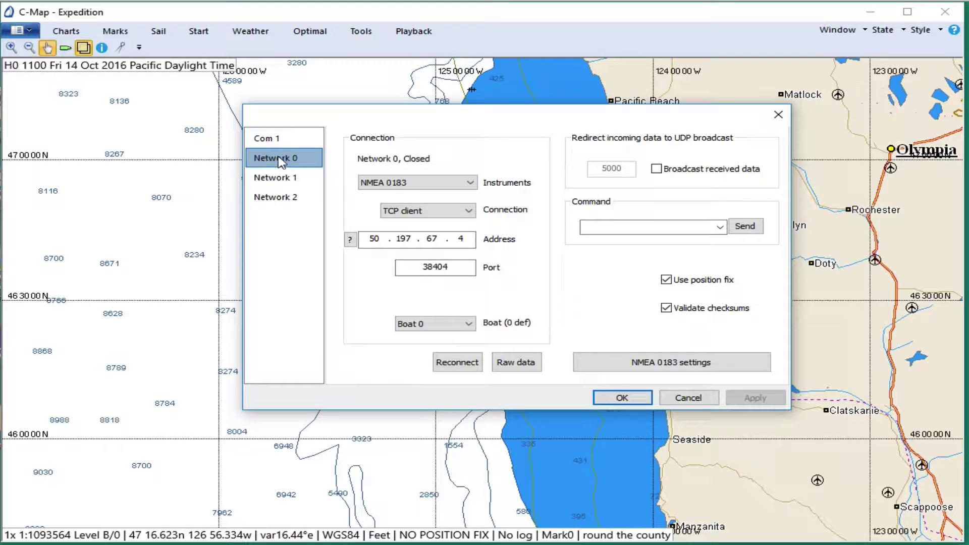
Check the instrument and connection type choices for Network 0, keeping NMEA 0183 and TCP client
left_click(414, 188)
left_click(414, 188)
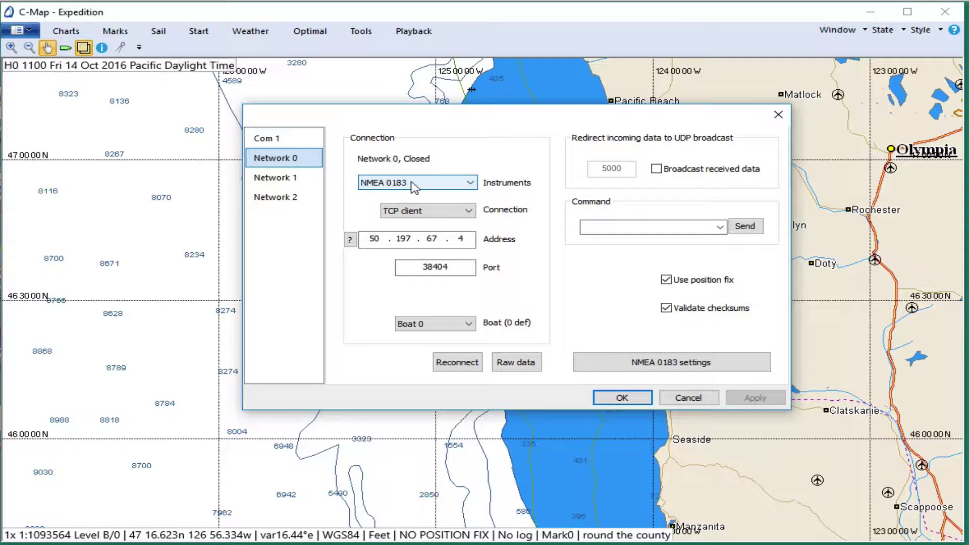
left_click(435, 212)
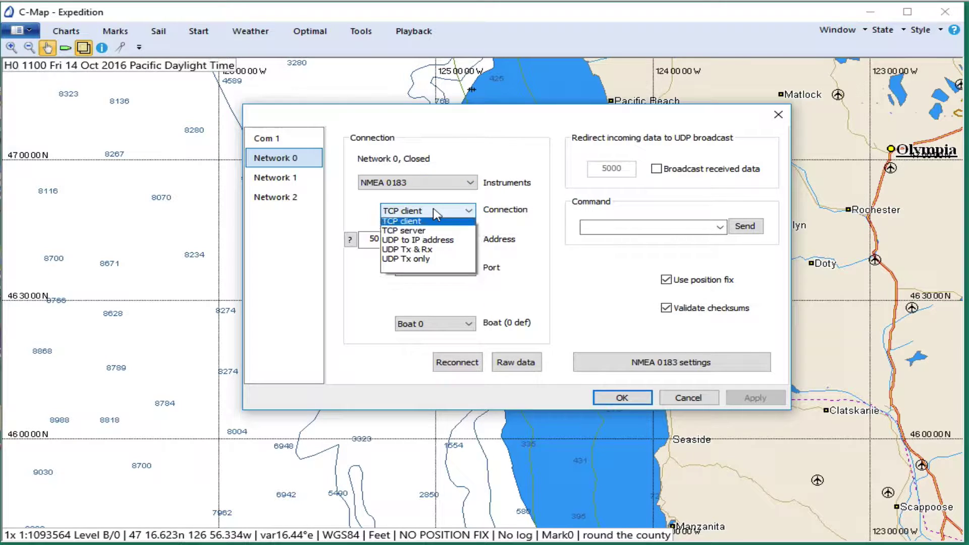
left_click(437, 214)
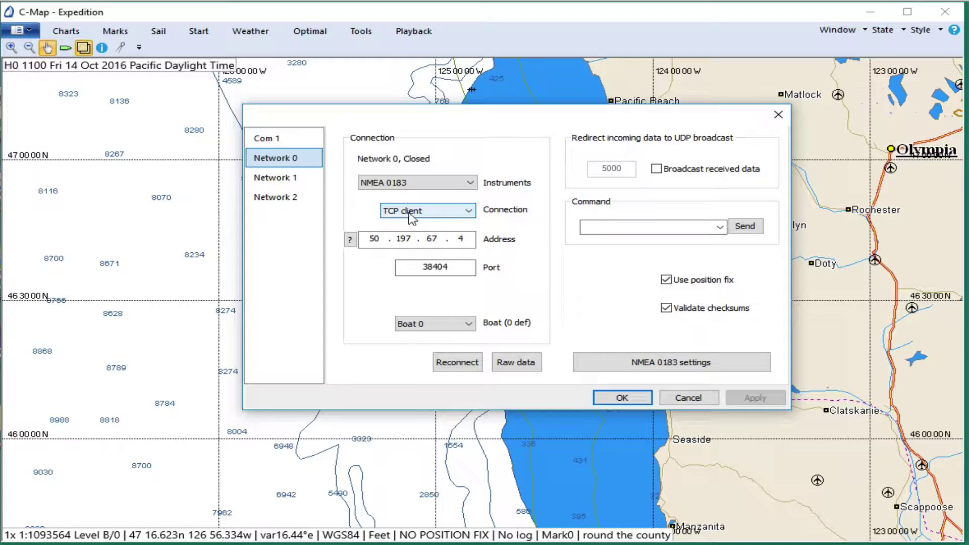
Set the Network 0 port to 38424, keeping its IP address
left_click(385, 239)
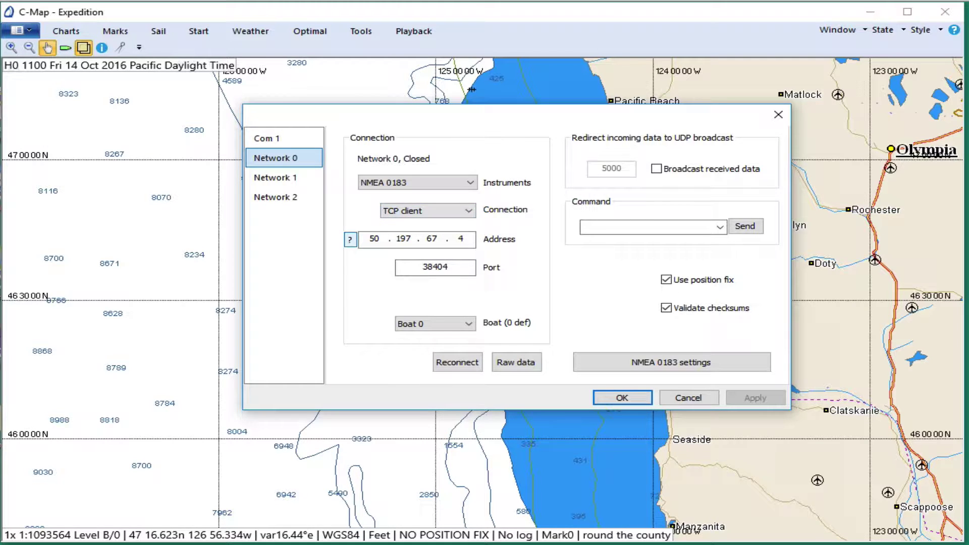
double_click(372, 238)
left_click_drag(439, 268, 454, 267)
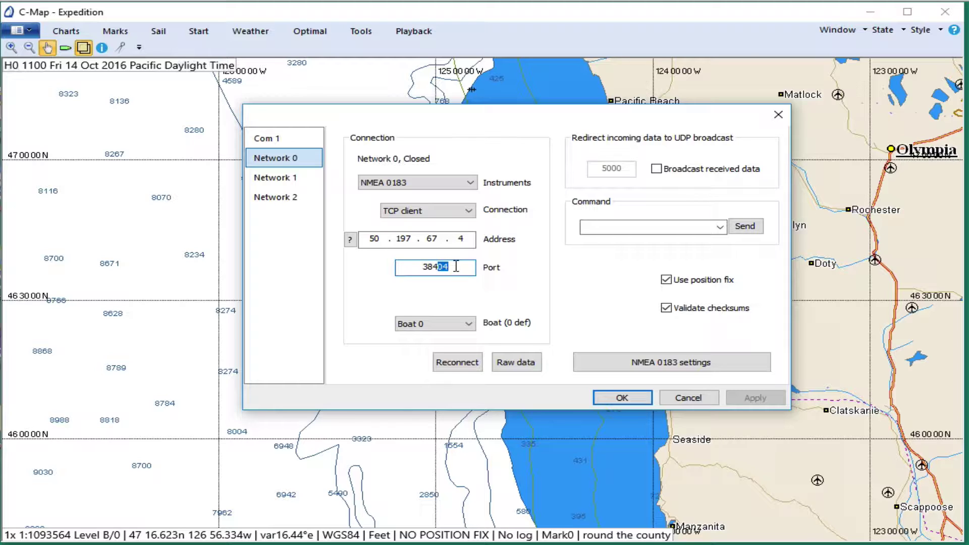
type("24")
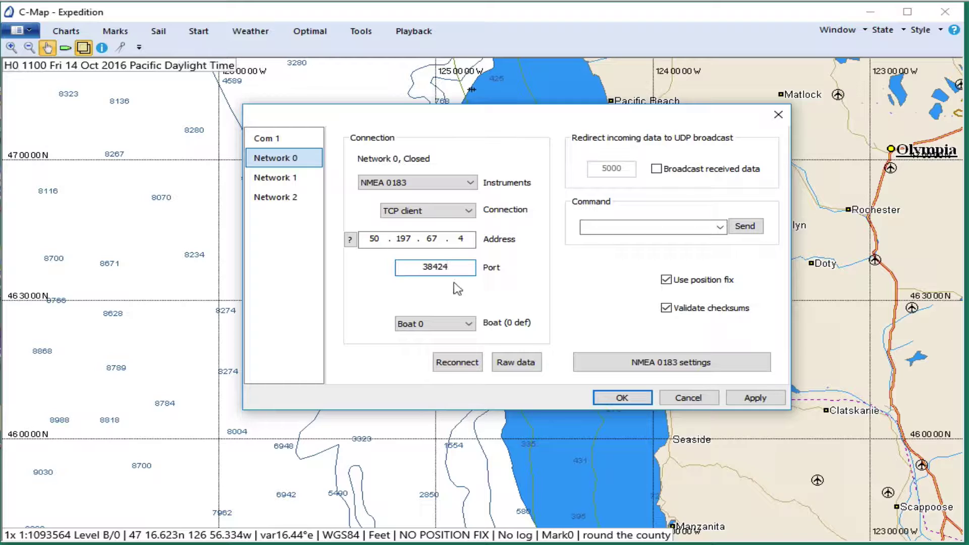
double_click(367, 238)
left_click(452, 267)
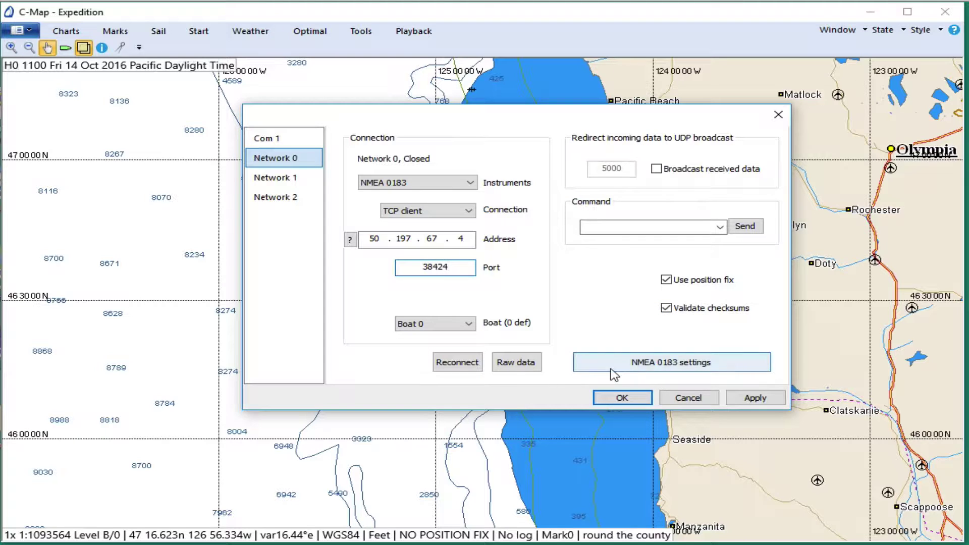
Assign Network 0 to the boat MV Vena Mae and reconnect it
left_click(429, 325)
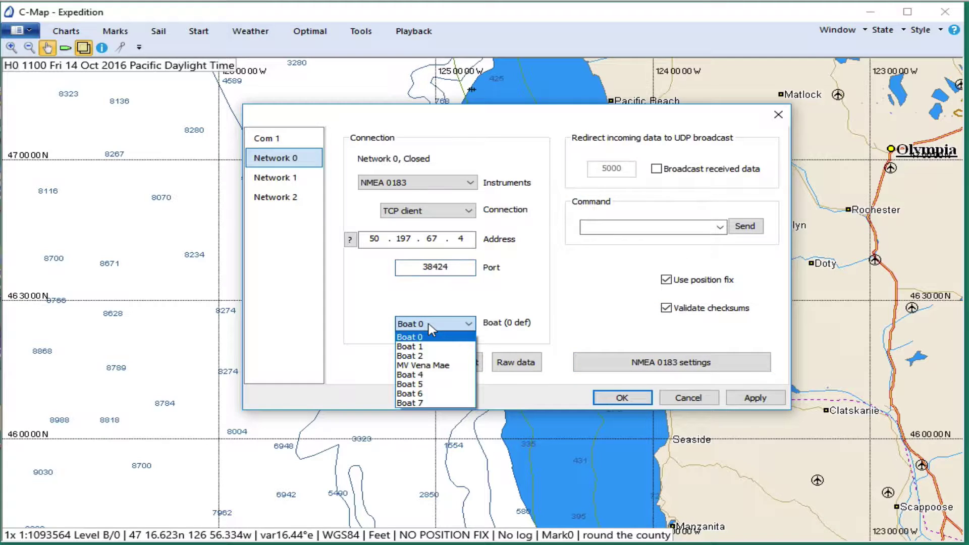
left_click(427, 366)
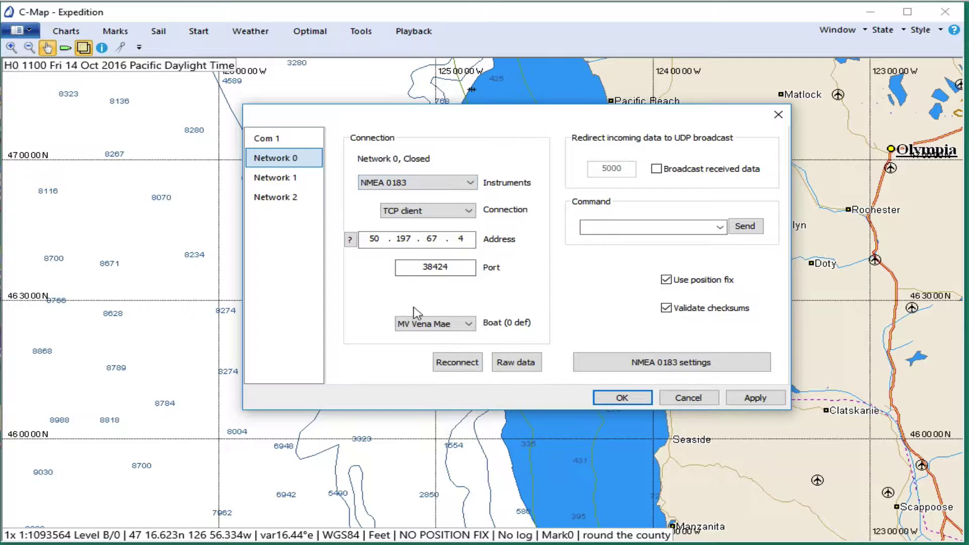
left_click(476, 367)
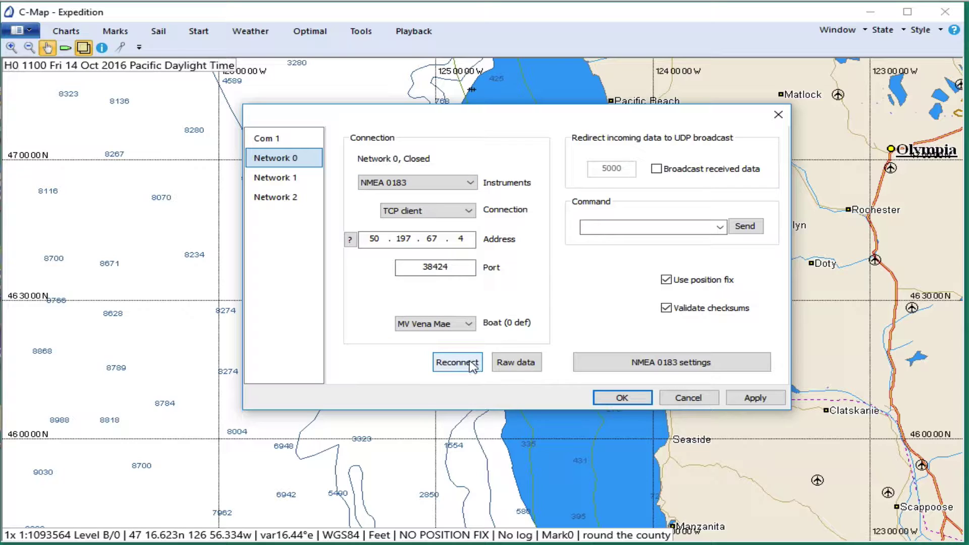
Apply the Network 0 settings and inspect the raw data arriving on the connection
left_click(515, 367)
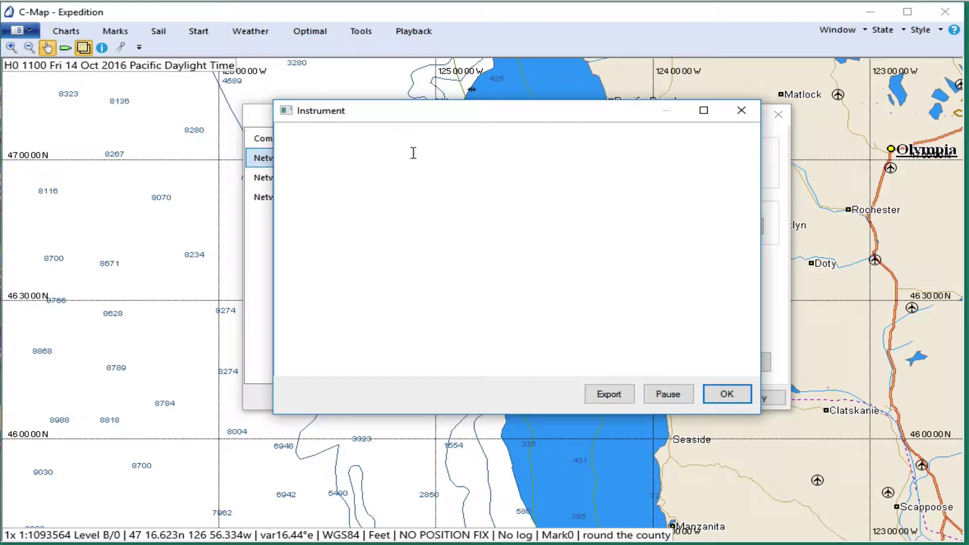
left_click(731, 397)
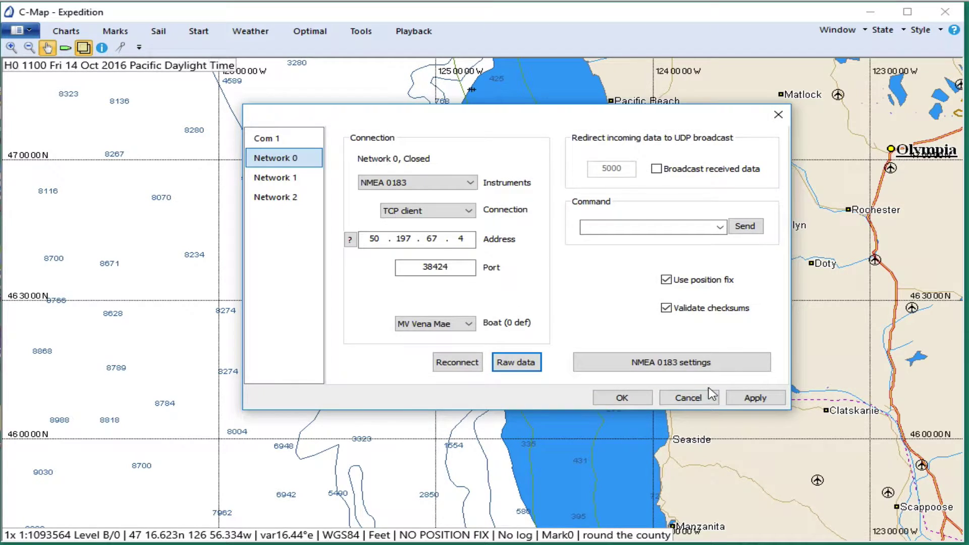
left_click(757, 399)
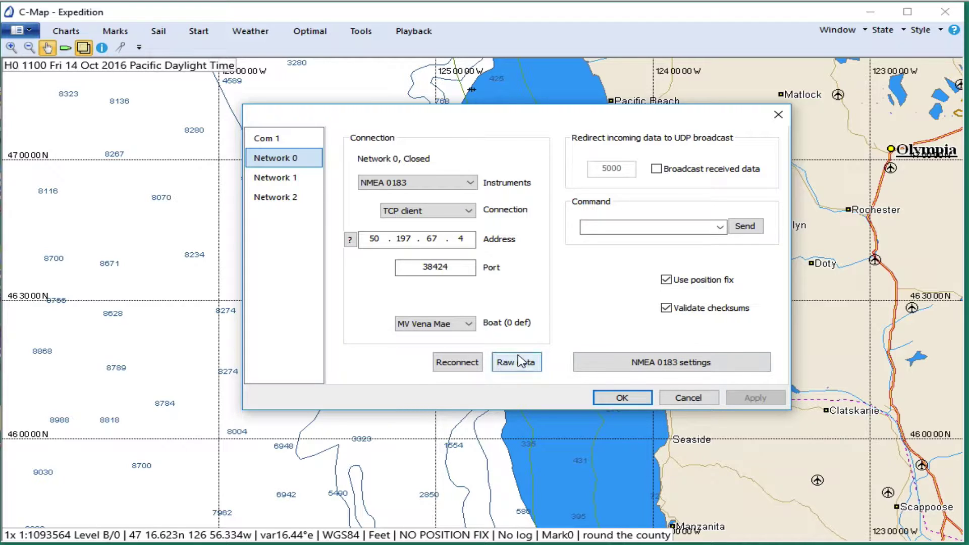
left_click(522, 368)
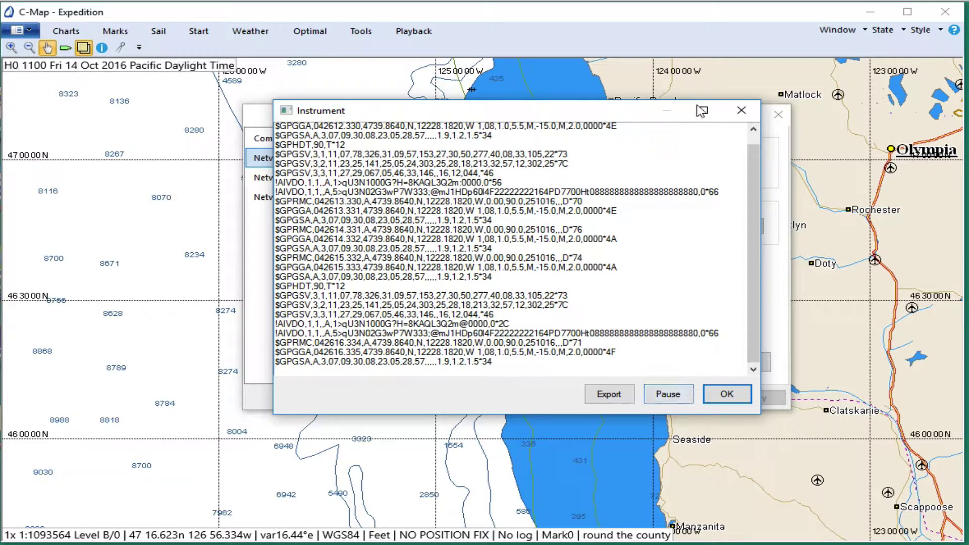
left_click(741, 114)
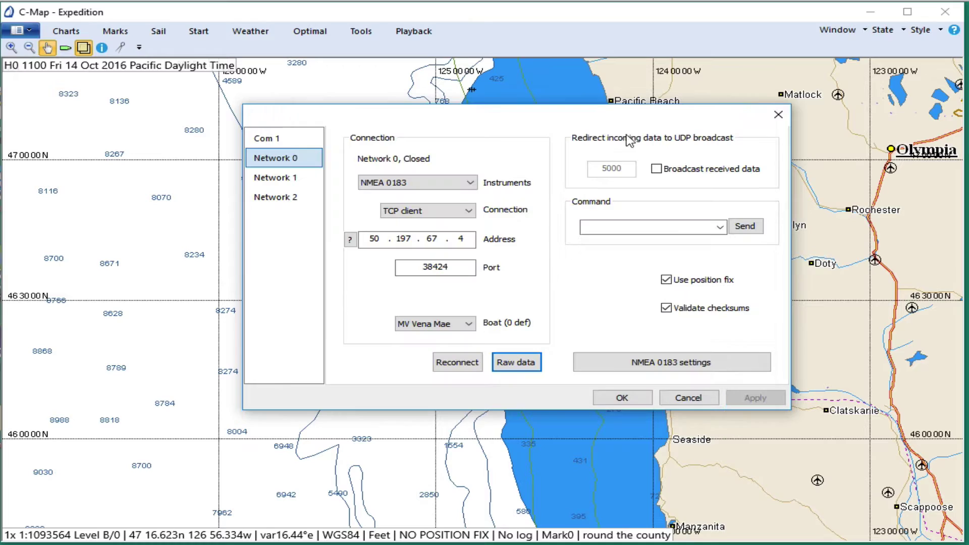
Reconnect Network 0 and accept the port settings
left_click(460, 366)
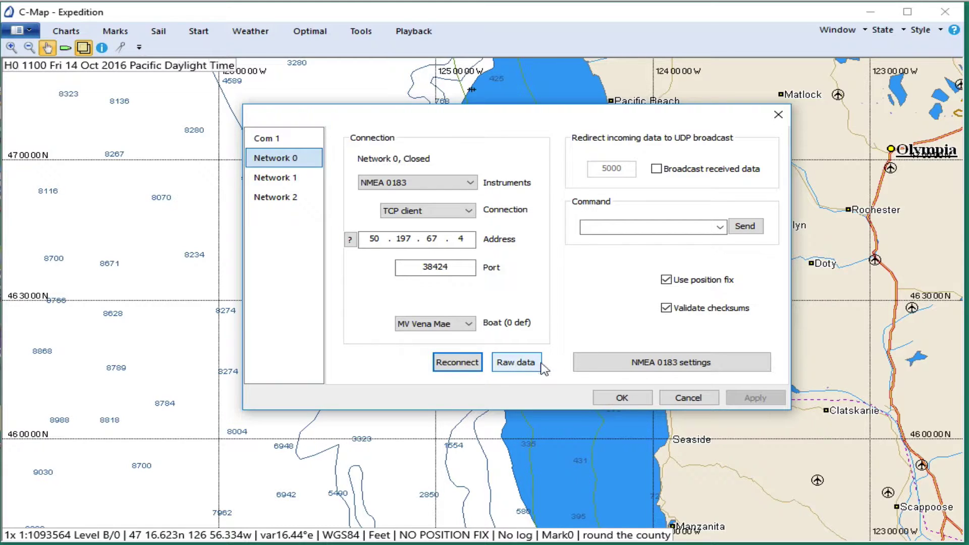
left_click(622, 398)
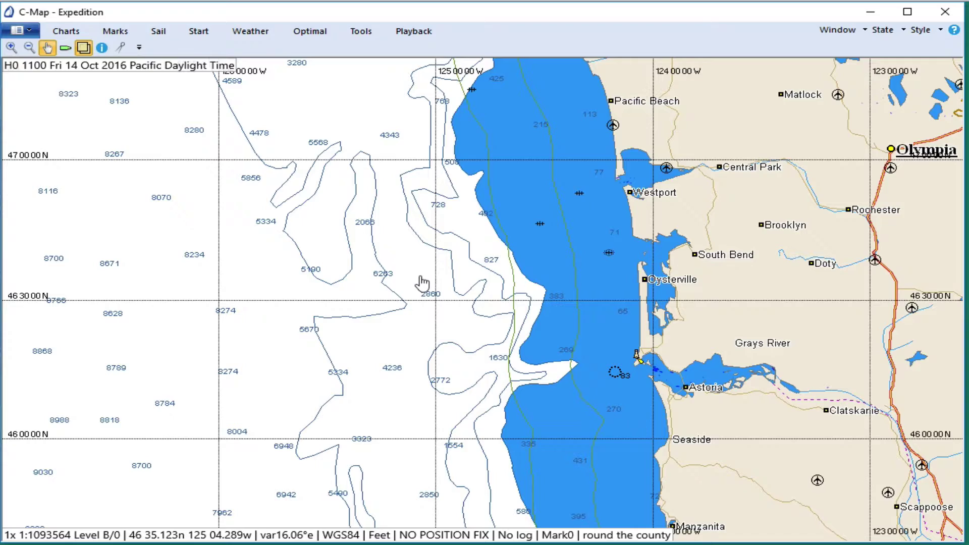
Examine the chart around Seattle and Puget Sound, close up and across the wider Washington coast, for the boat's position
scroll(423, 284, "down", 1)
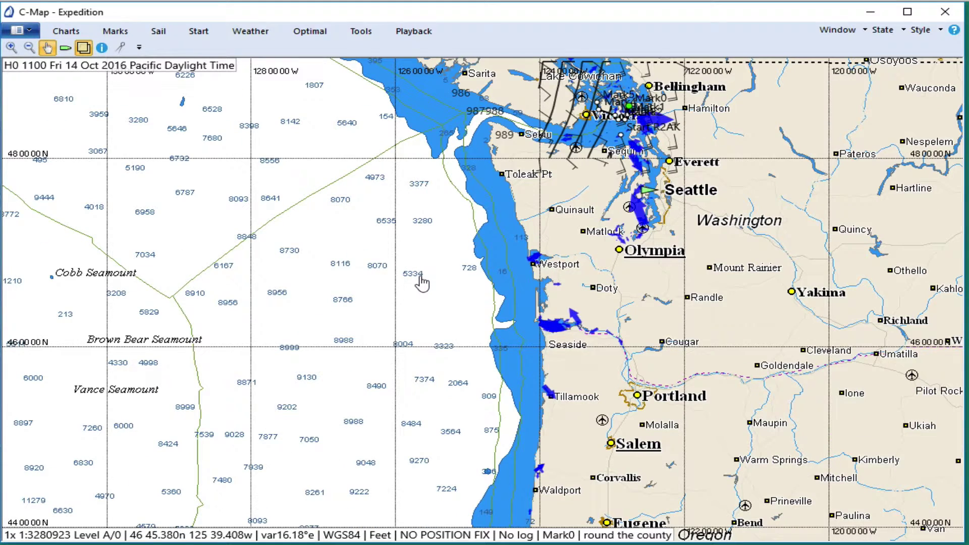
left_click_drag(609, 252, 467, 292)
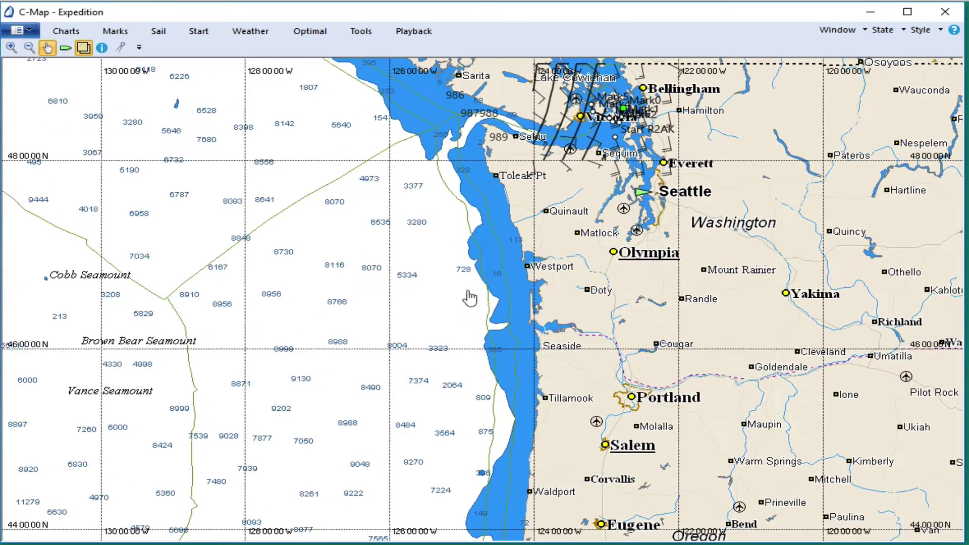
scroll(470, 298, "up", 2)
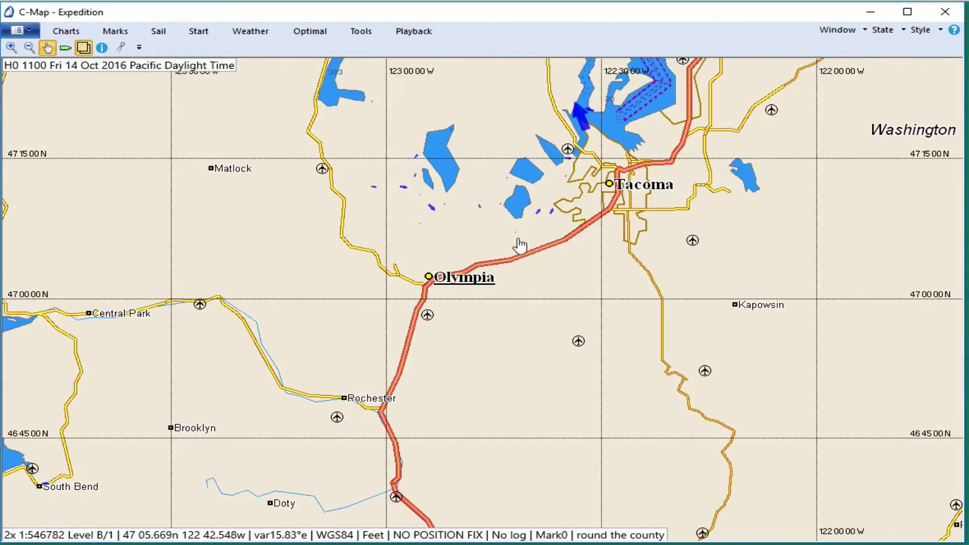
scroll(471, 302, "down", 1)
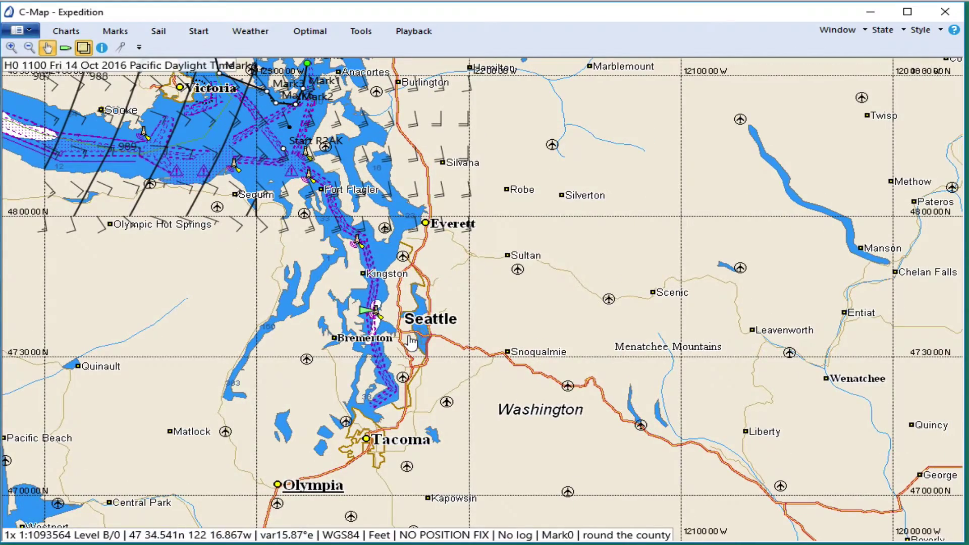
scroll(402, 331, "up", 1)
scroll(643, 284, "down", 1)
scroll(614, 296, "up", 1)
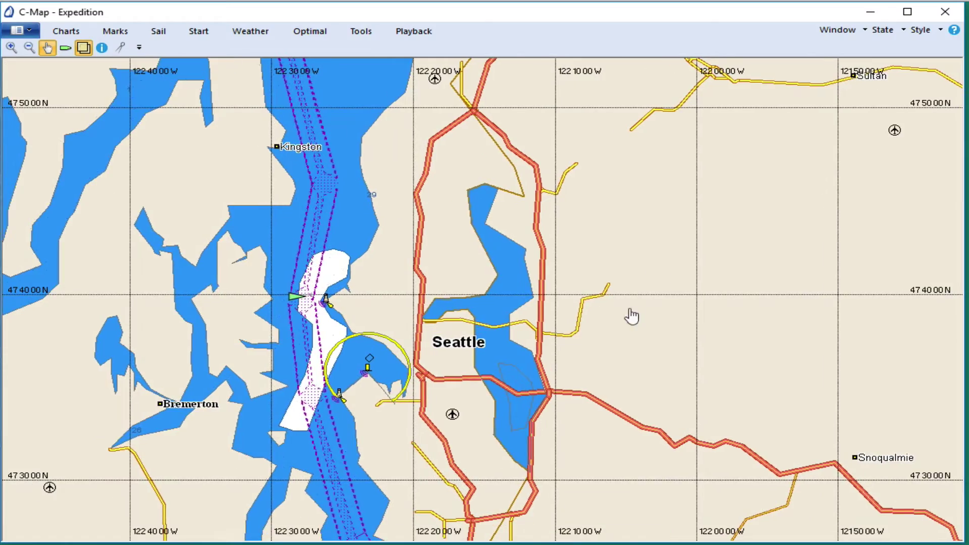
scroll(630, 316, "down", 1)
scroll(580, 322, "up", 1)
scroll(399, 304, "up", 1)
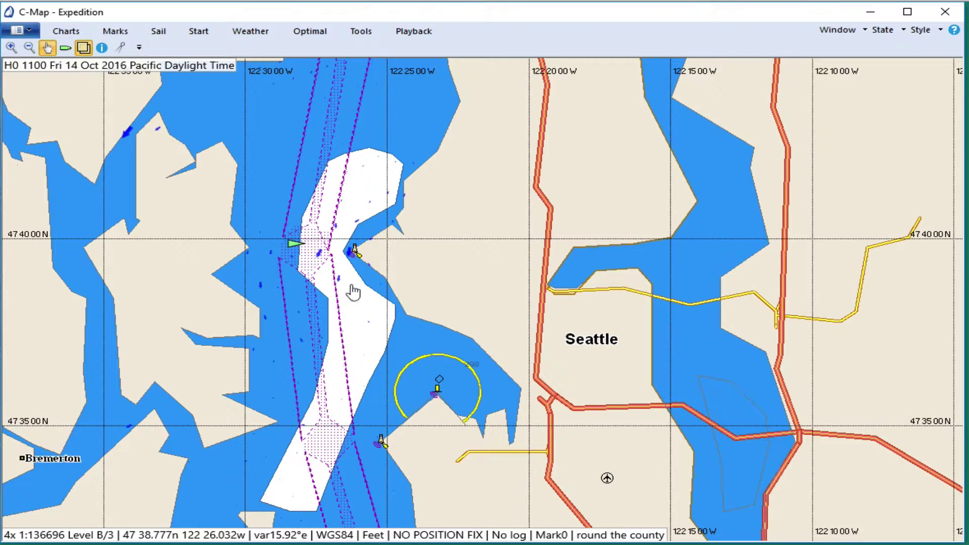
scroll(534, 296, "down", 1)
scroll(356, 293, "up", 1)
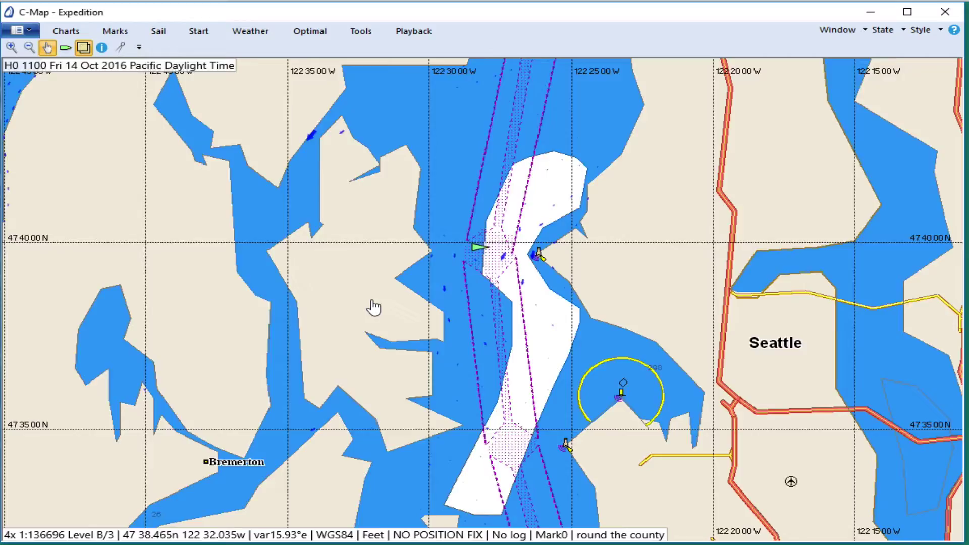
scroll(374, 307, "down", 3)
scroll(195, 315, "down", 1)
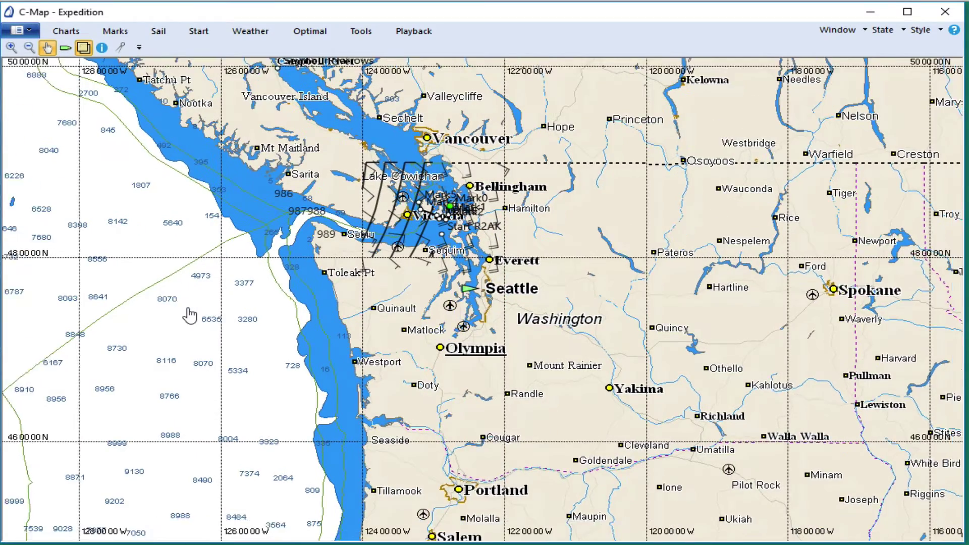